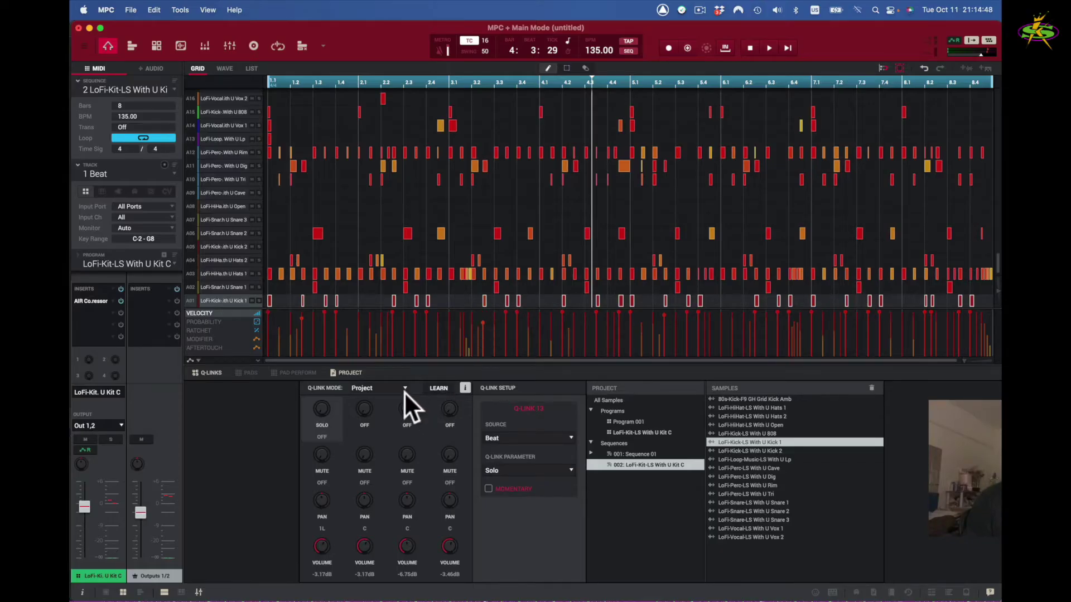
# Set the Q-Link mode to Program for the LoFi kit's pad parameters.
pyautogui.click(399, 384)
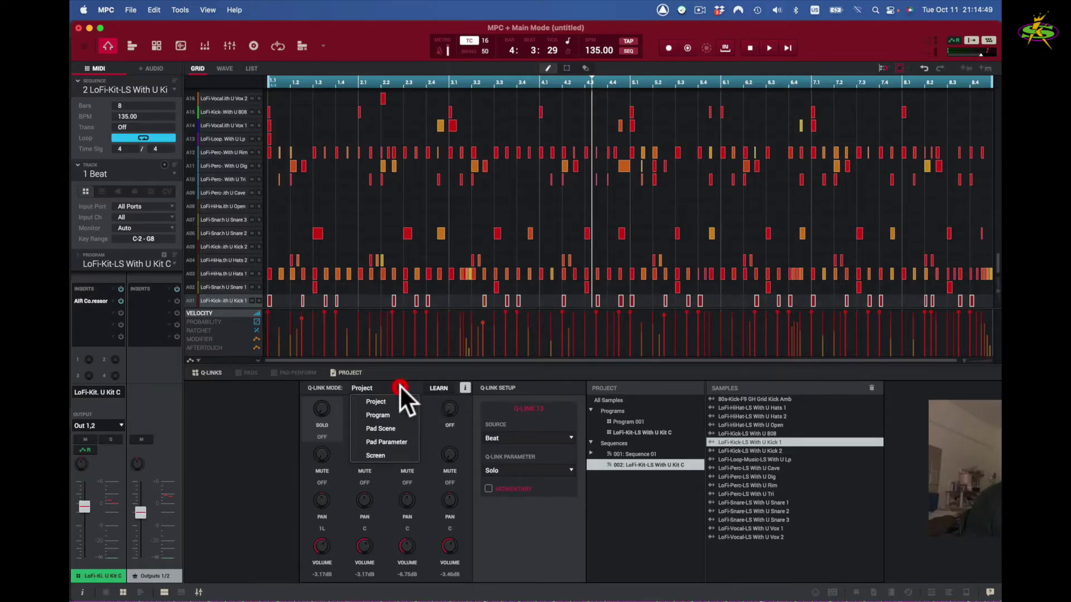
pyautogui.click(388, 412)
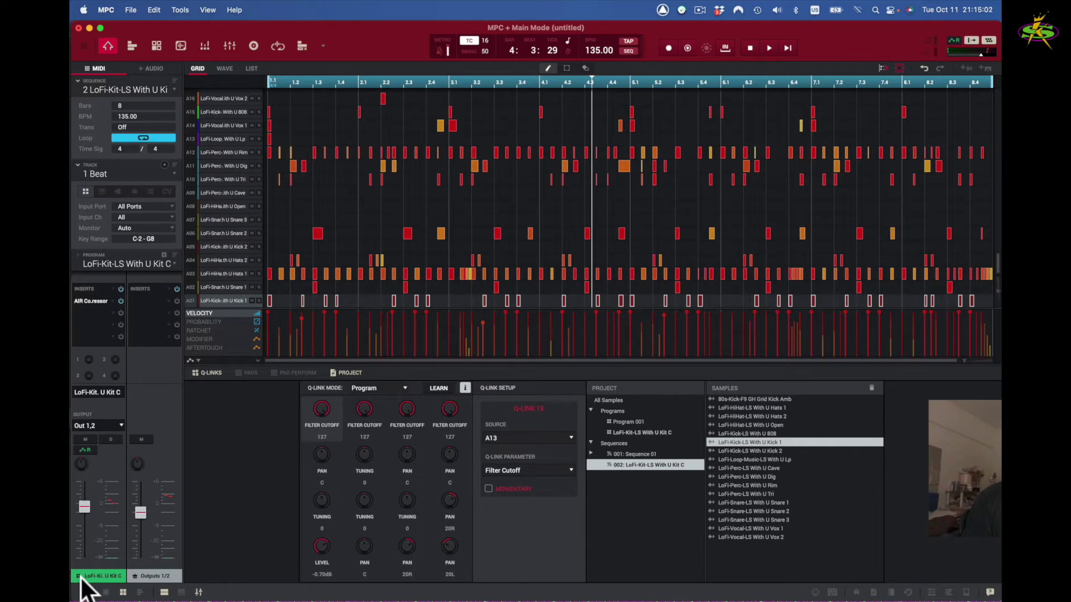
# Play the beat, raise pad A01's level from -0.70dB to +0.77dB, then stop.
pyautogui.press('space')
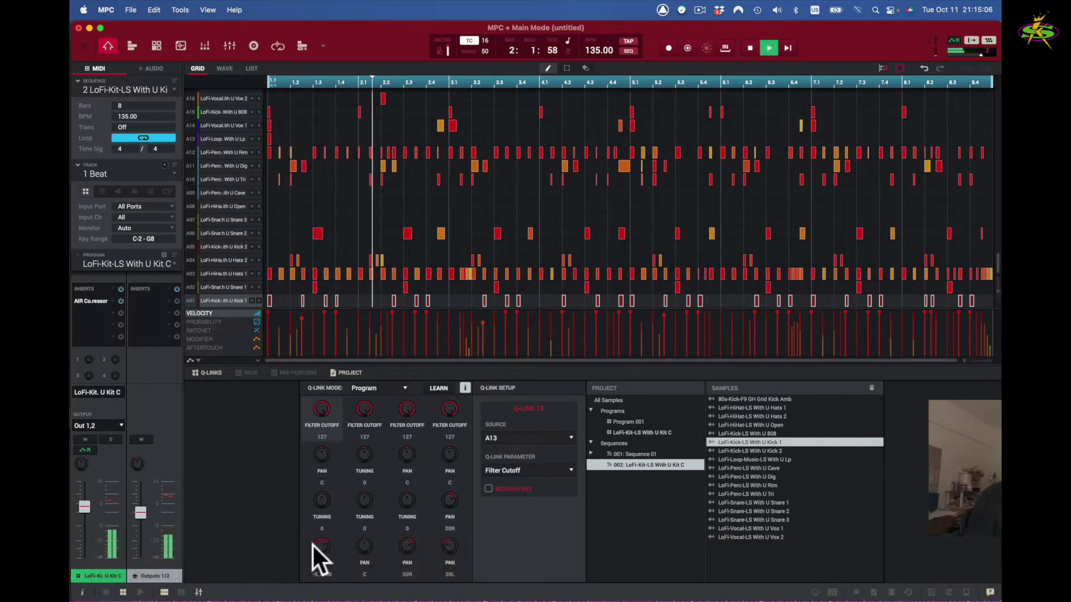
pyautogui.moveTo(319, 543)
pyautogui.mouseDown()
pyautogui.moveTo(327, 558)
pyautogui.moveTo(321, 536)
pyautogui.mouseUp()
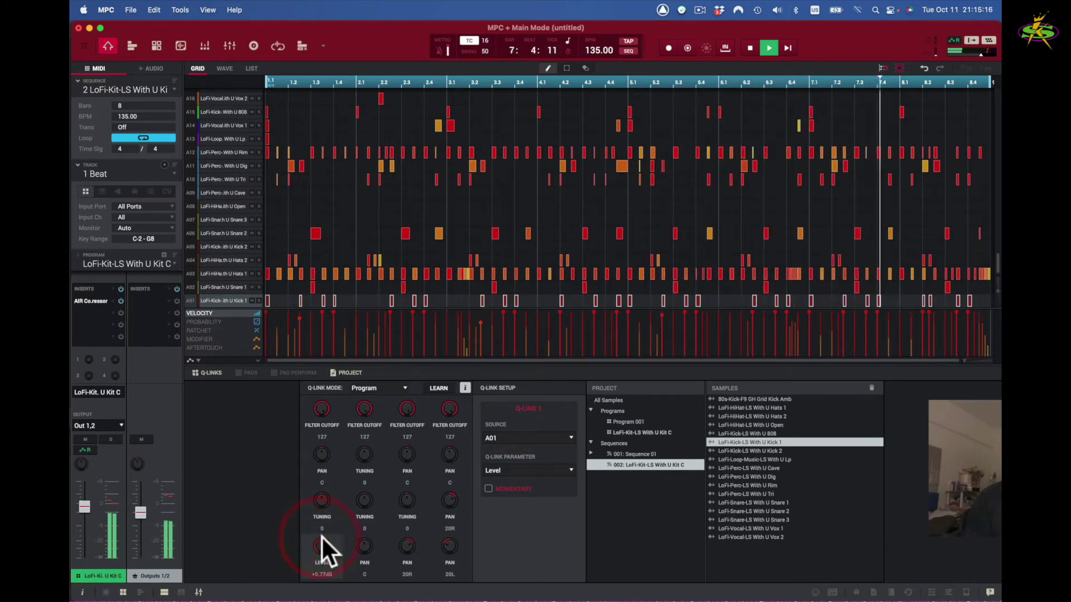
pyautogui.press('space')
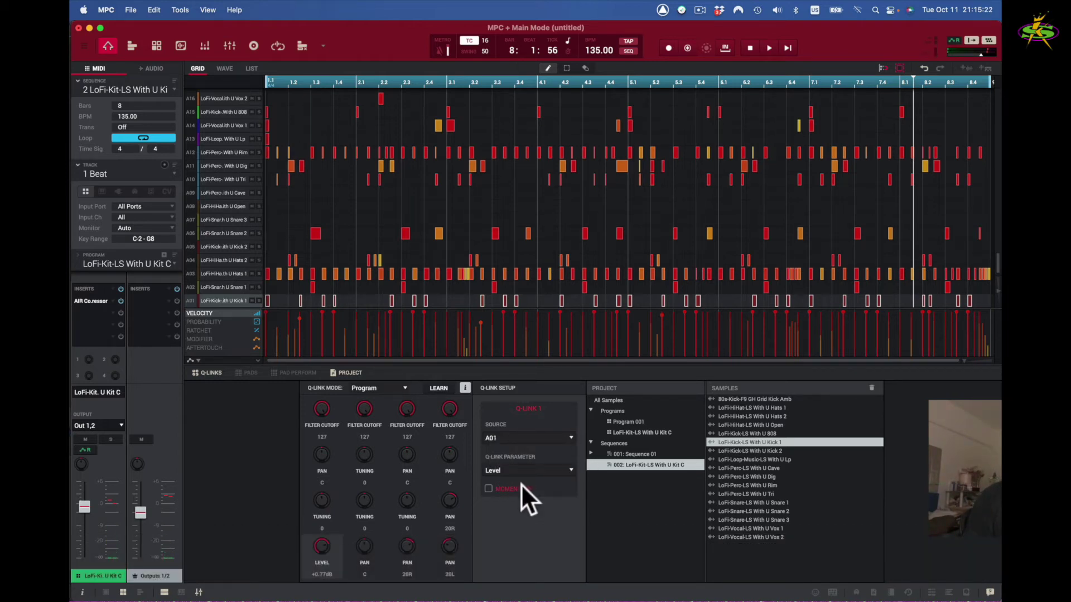
# Check what the Q-Link knobs for pads A02 to A05 control and view the assignable parameters.
pyautogui.click(368, 552)
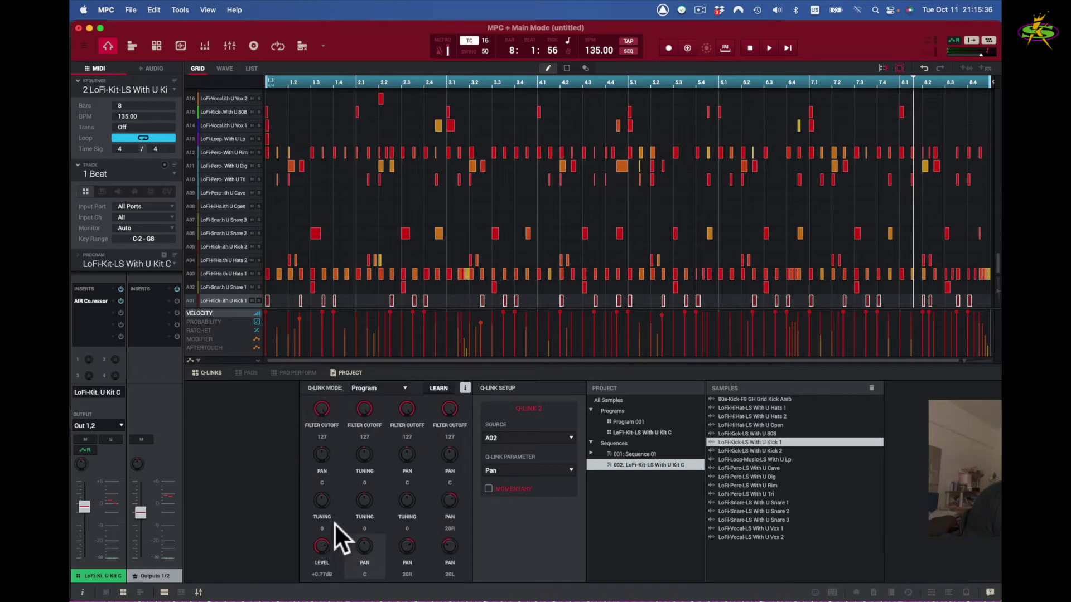
pyautogui.click(407, 548)
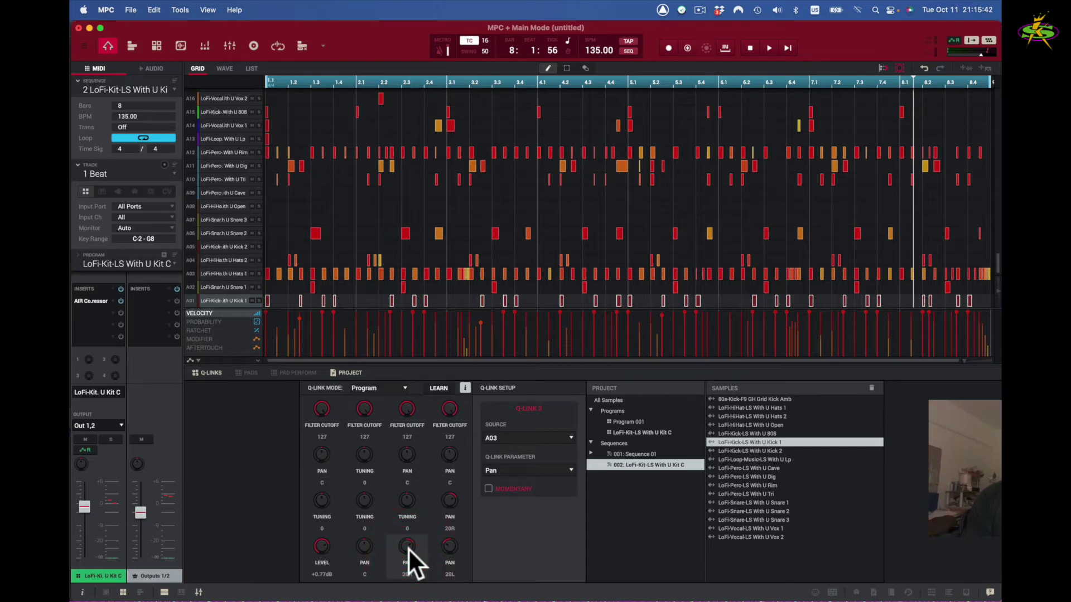
pyautogui.moveTo(454, 548); pyautogui.dragTo(454, 552)
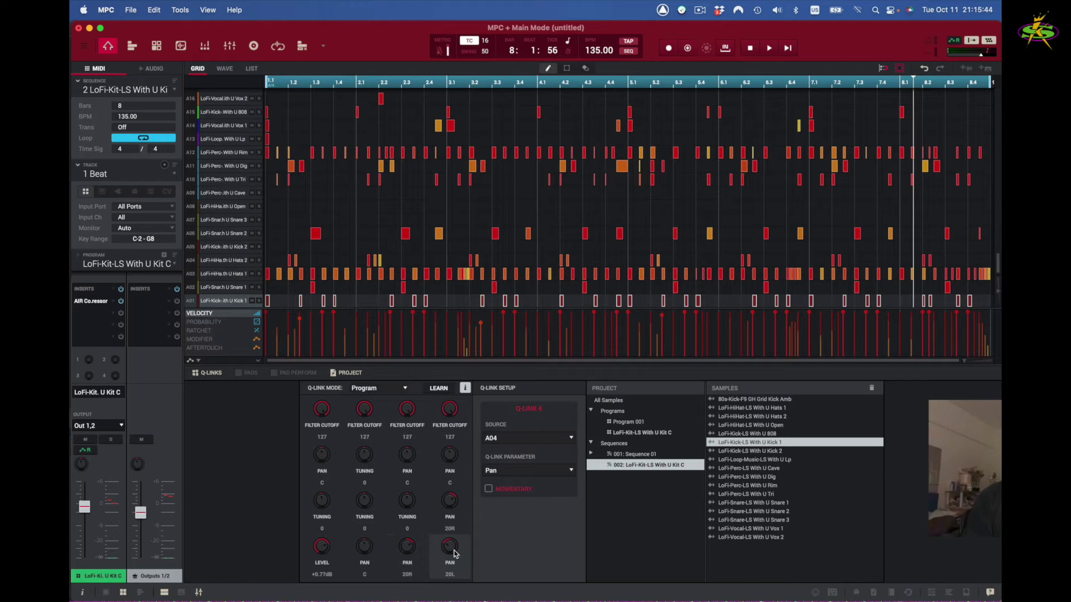
pyautogui.click(321, 499)
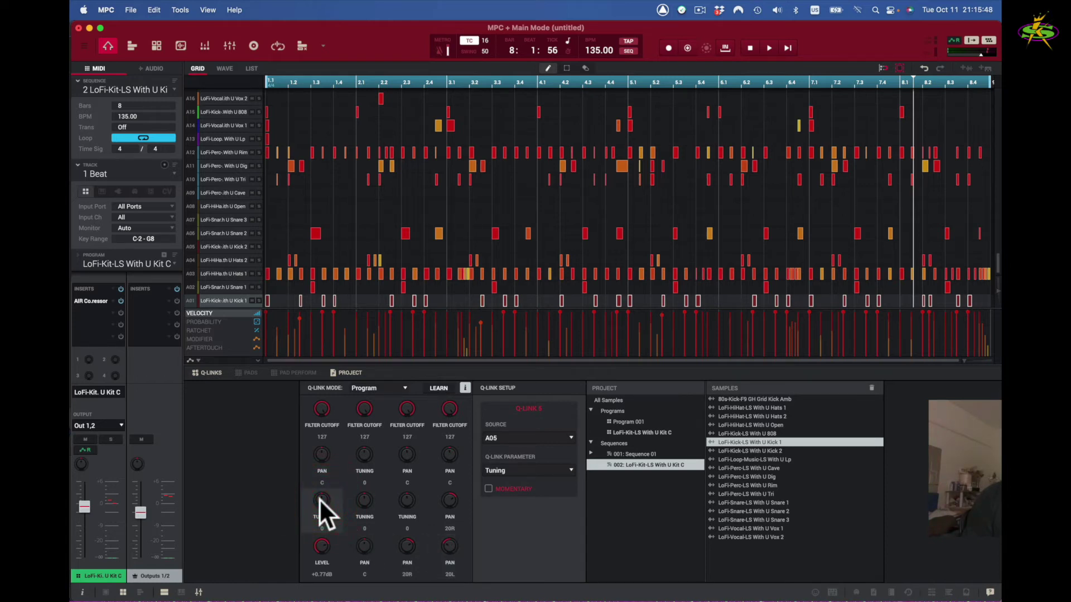
pyautogui.click(572, 470)
pyautogui.moveTo(558, 500)
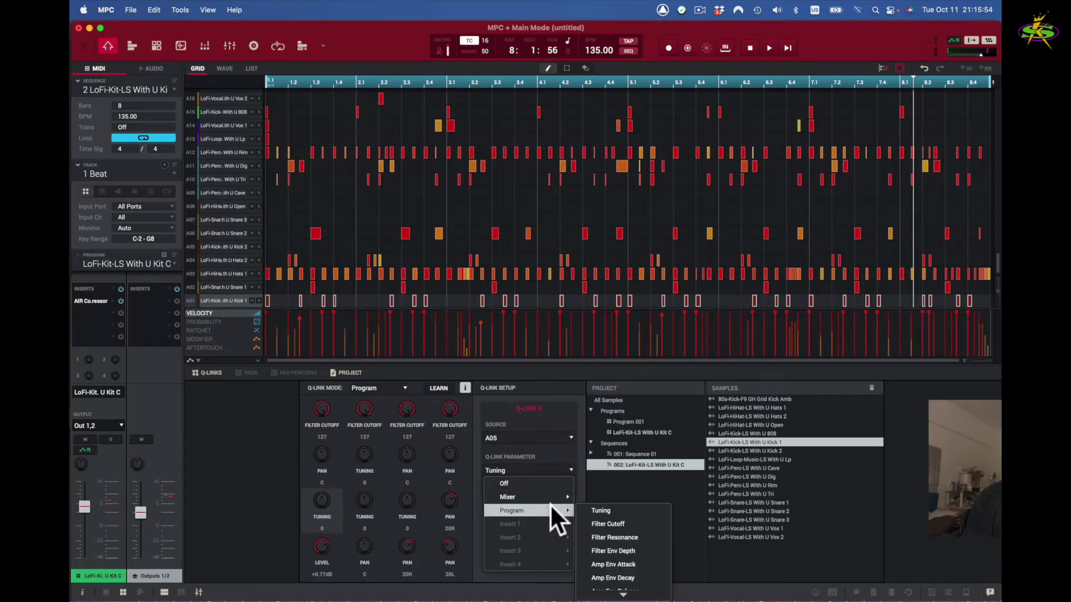
pyautogui.moveTo(623, 593)
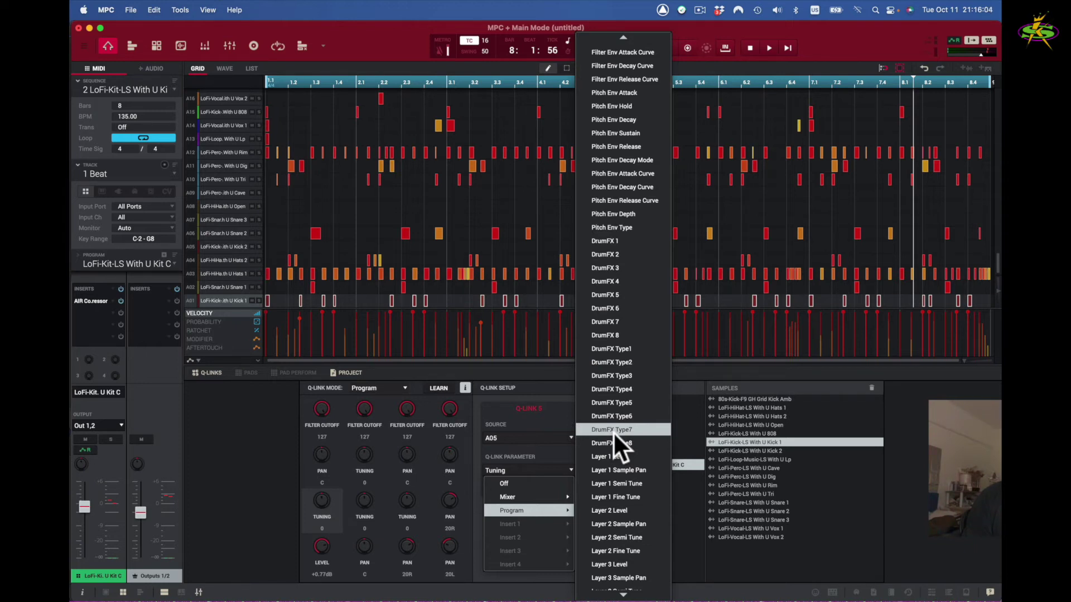
pyautogui.click(509, 414)
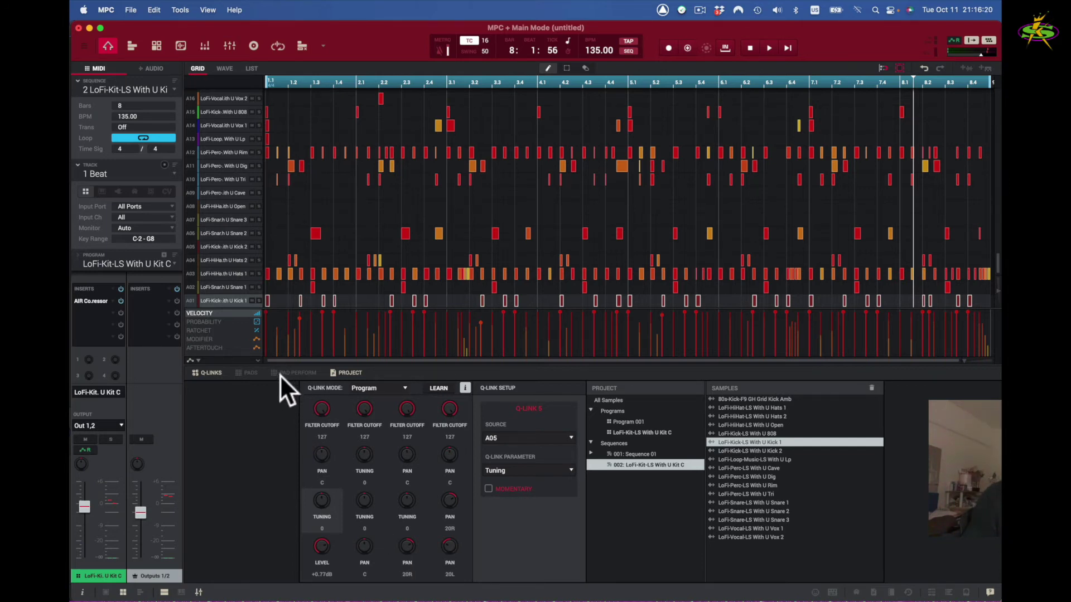
# Show the PADS grid and check the knobs for pads A16, A12, A11, A10 and A09.
pyautogui.click(243, 372)
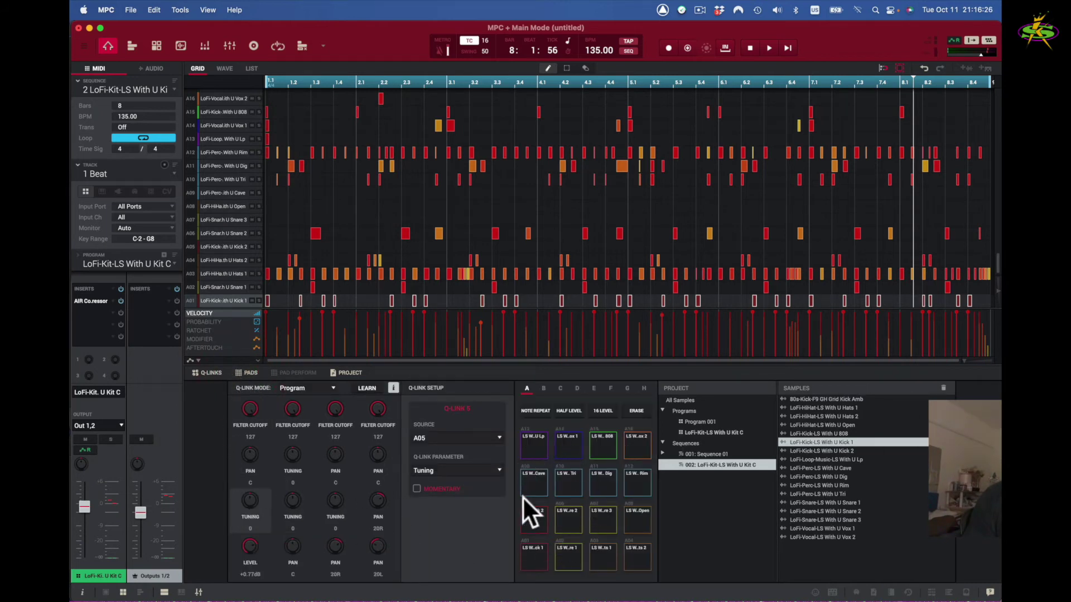
pyautogui.click(376, 408)
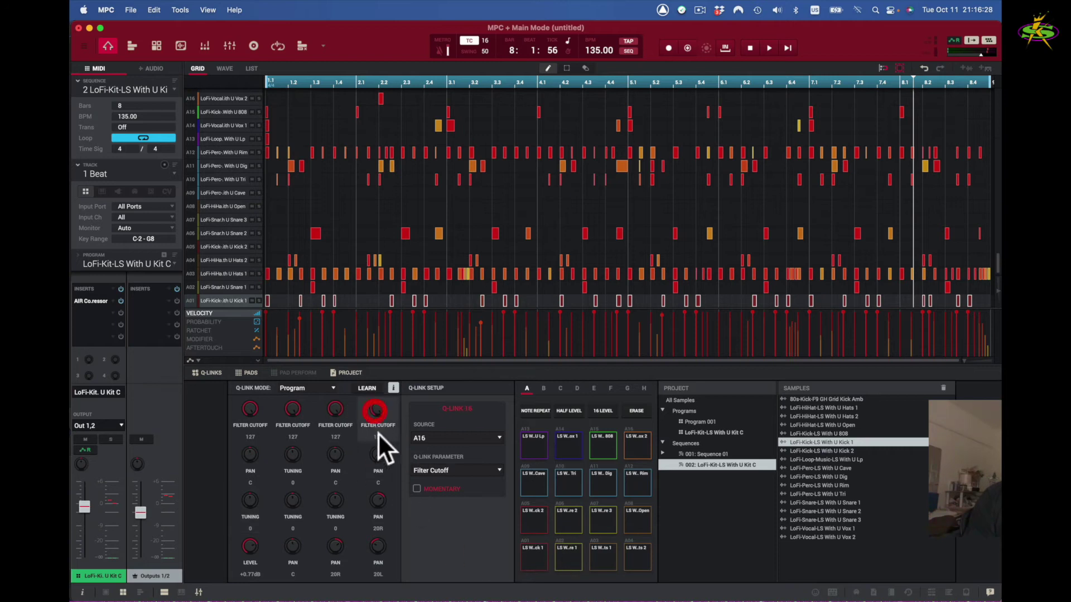
pyautogui.click(380, 453)
pyautogui.click(336, 453)
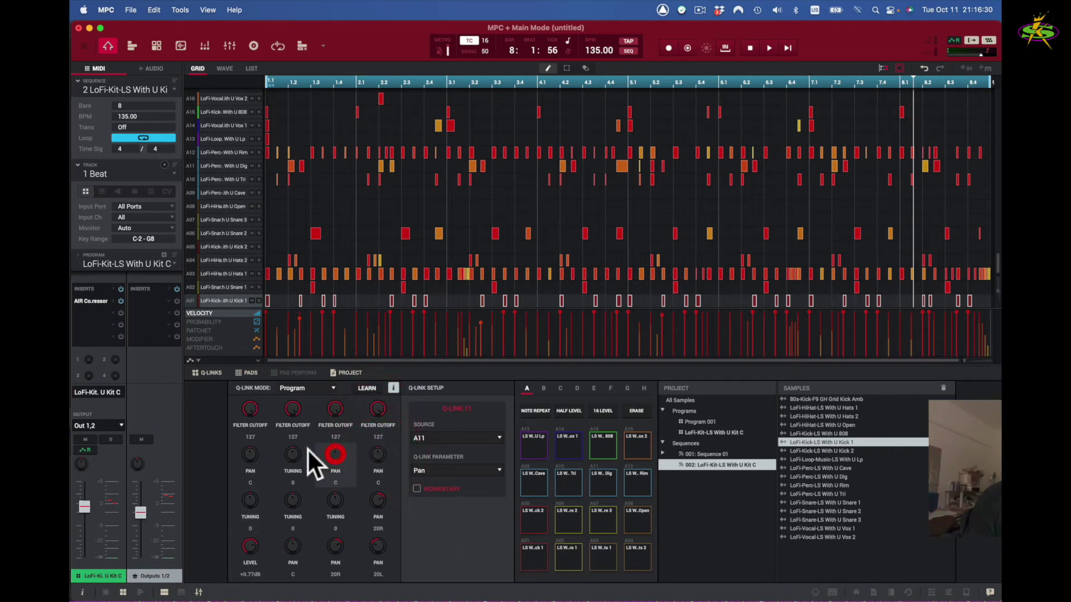
pyautogui.click(294, 455)
pyautogui.click(251, 456)
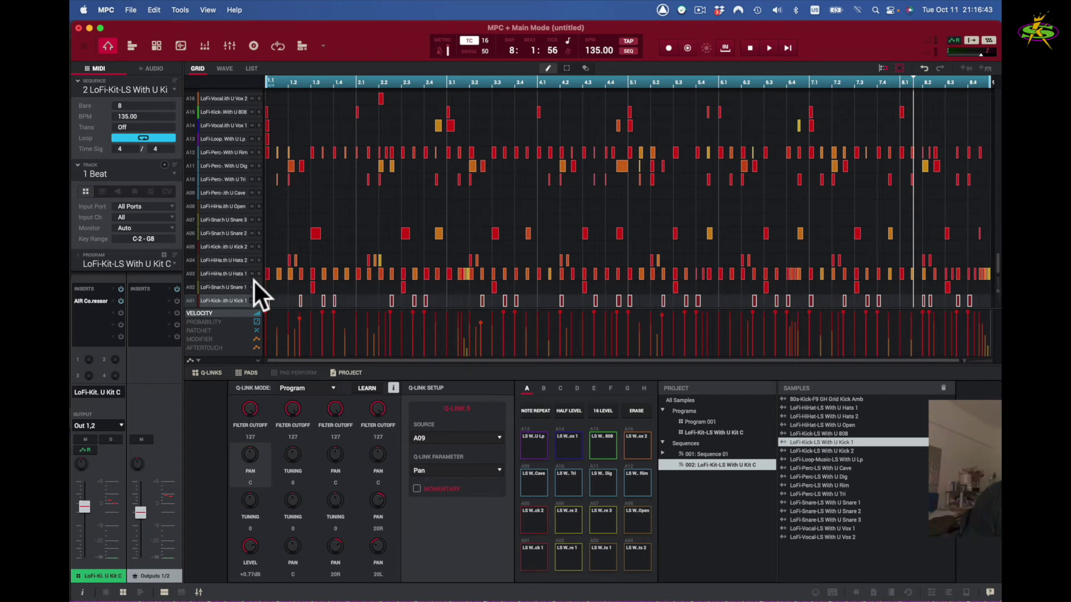
# Solo track A12, start the beat, and pan pad A12 to 3R with Q-Link 12.
pyautogui.click(258, 152)
pyautogui.click(379, 451)
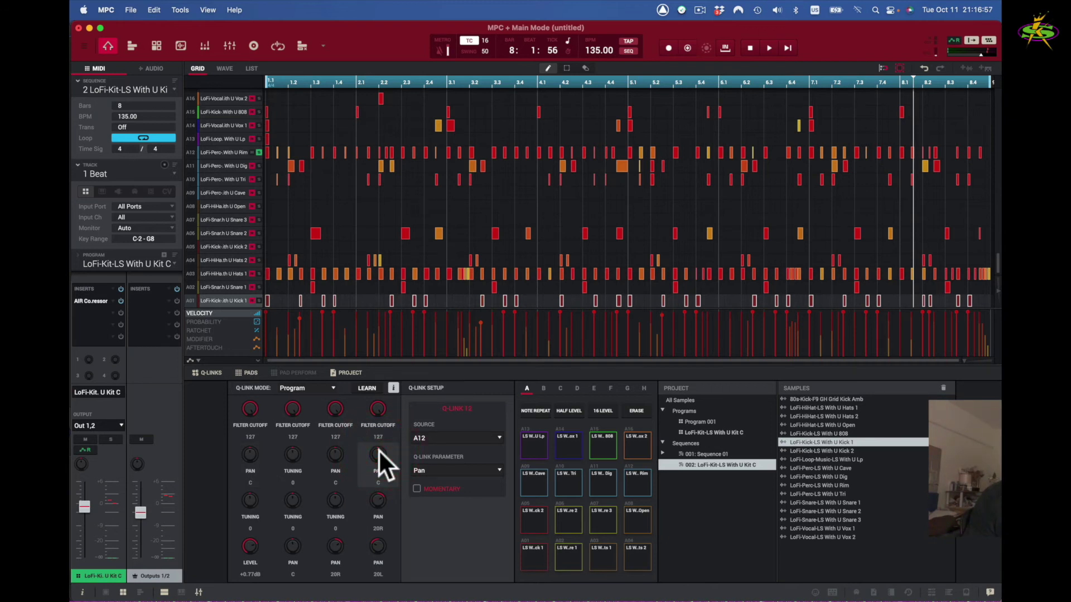
pyautogui.press('space')
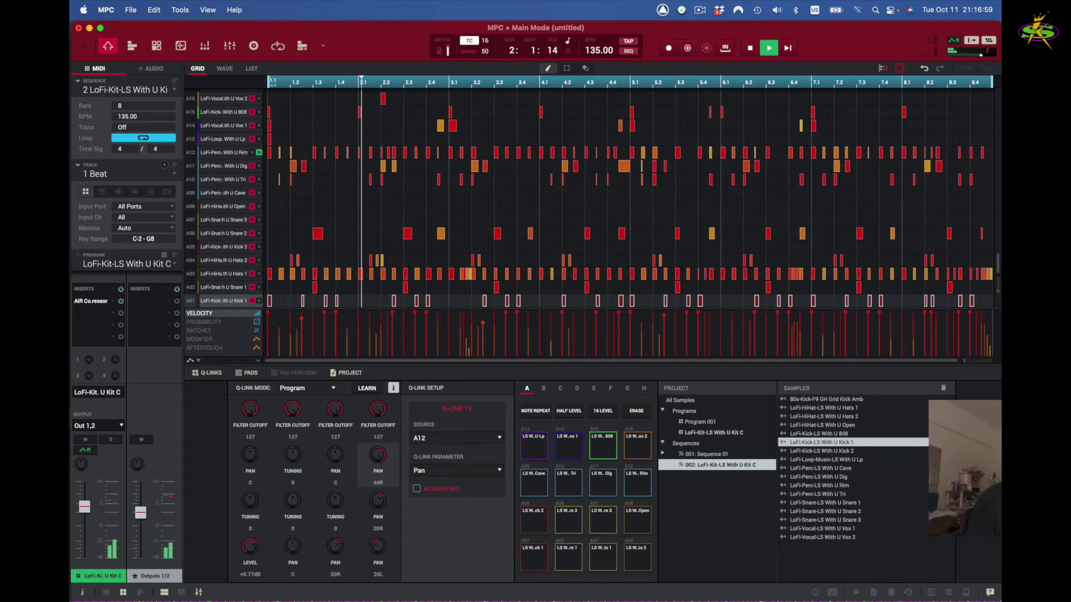
pyautogui.moveTo(378, 449); pyautogui.dragTo(378, 424)
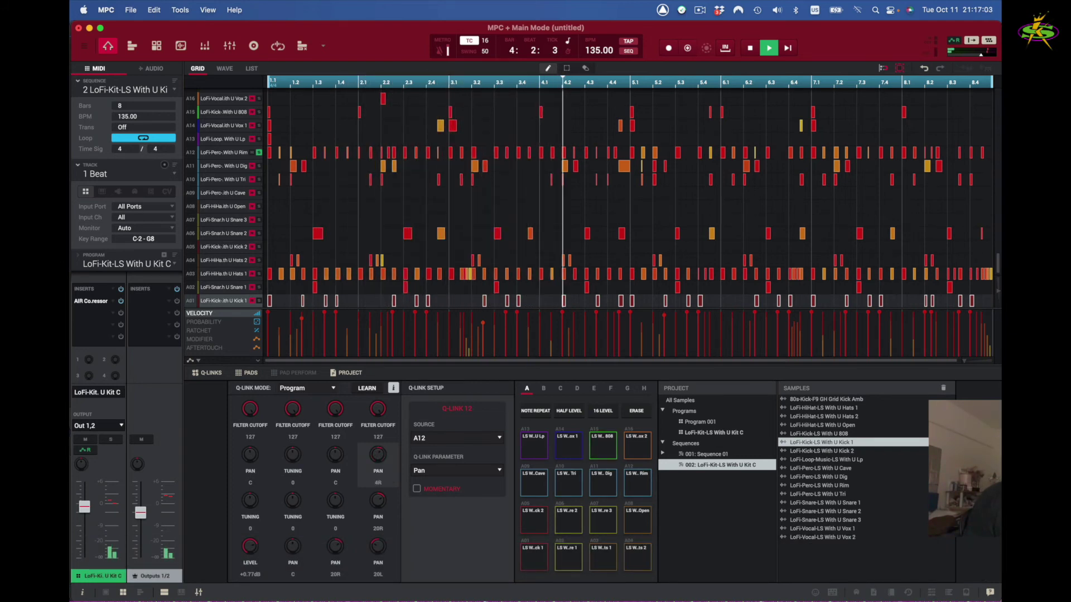
pyautogui.click(498, 470)
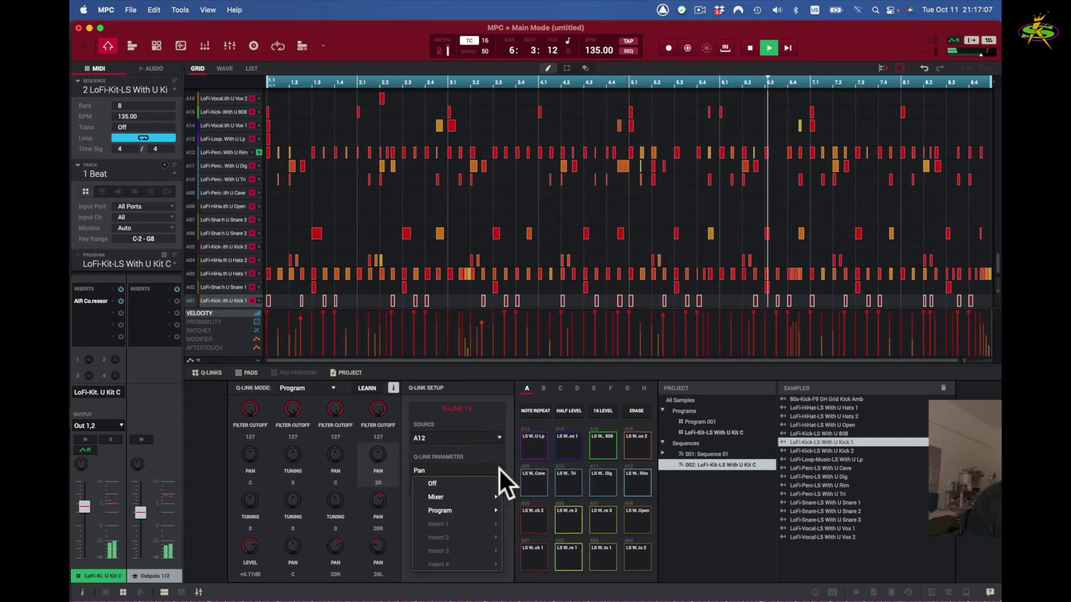
# Reassign Q-Link 12 to Program > Filter Resonance and sweep it, settling at 121.
pyautogui.moveTo(484, 493)
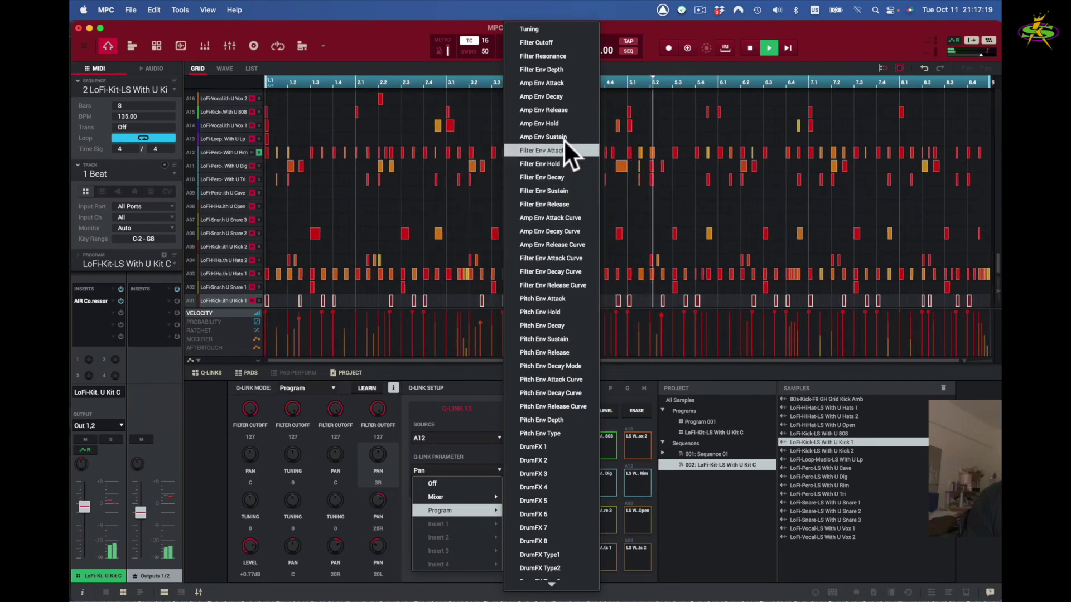
pyautogui.click(547, 52)
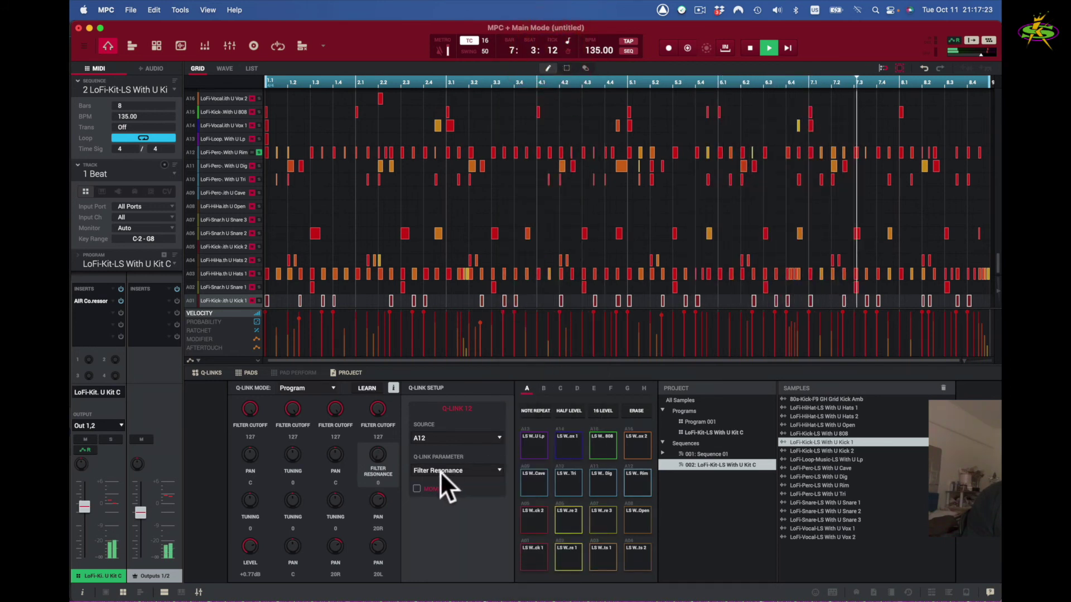
pyautogui.moveTo(377, 456); pyautogui.dragTo(377, 412)
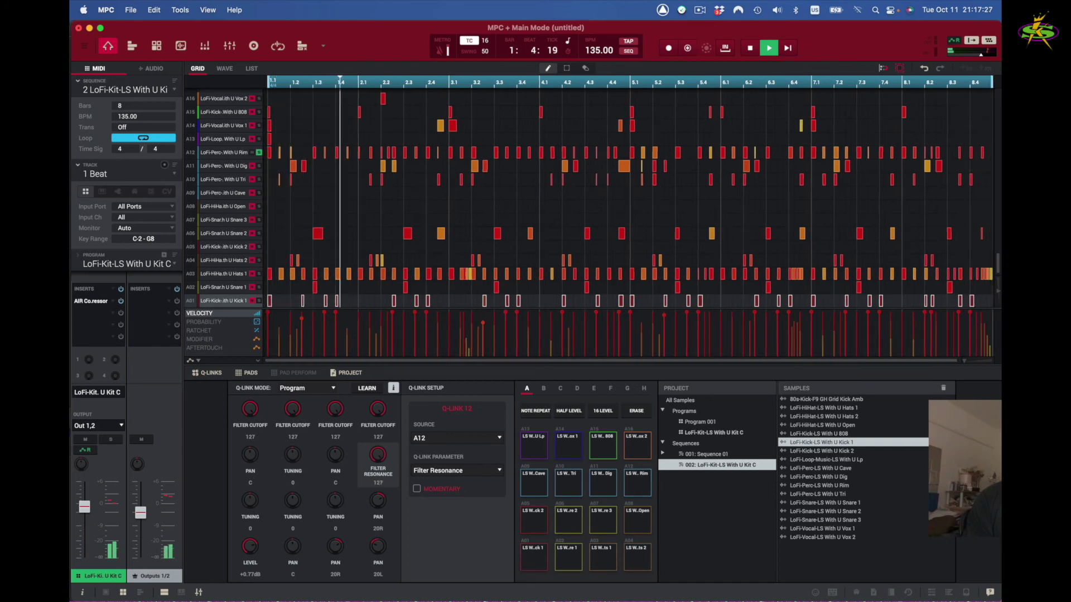
pyautogui.moveTo(378, 412); pyautogui.dragTo(377, 418)
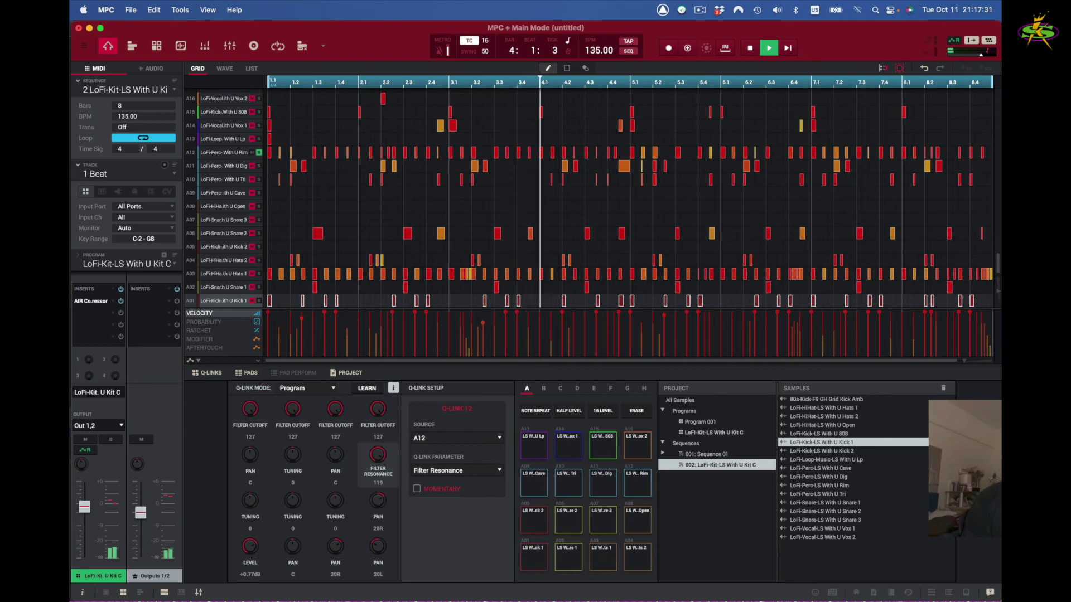
pyautogui.moveTo(377, 418); pyautogui.dragTo(377, 416)
pyautogui.click(502, 469)
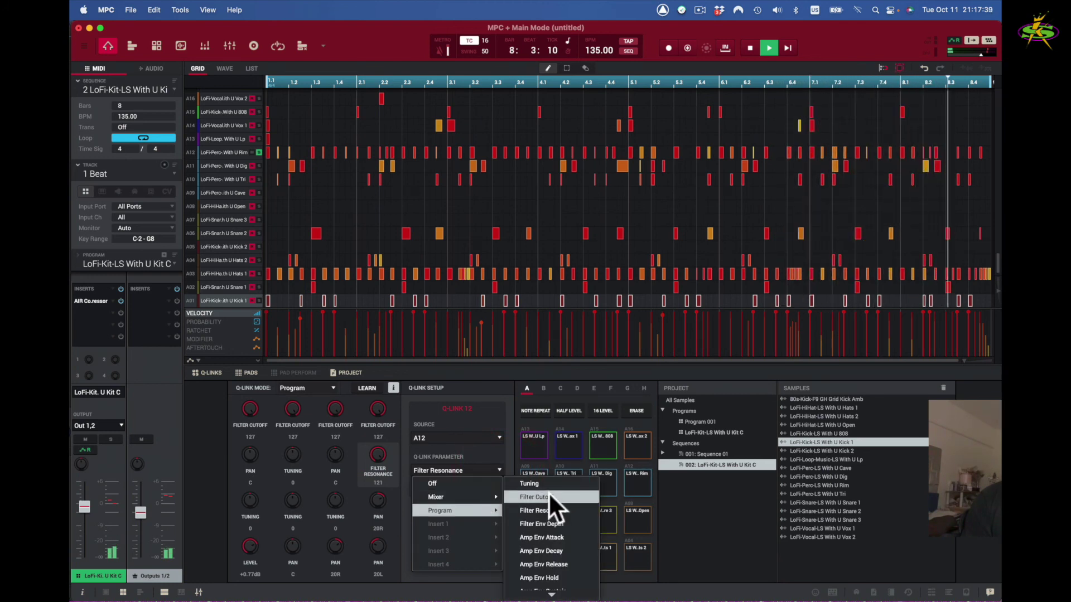
# Assign Q-Link 12 to Filter Cutoff, then Amp Env Decay, sweeping the decay up and back to 0.
pyautogui.click(548, 492)
pyautogui.click(499, 468)
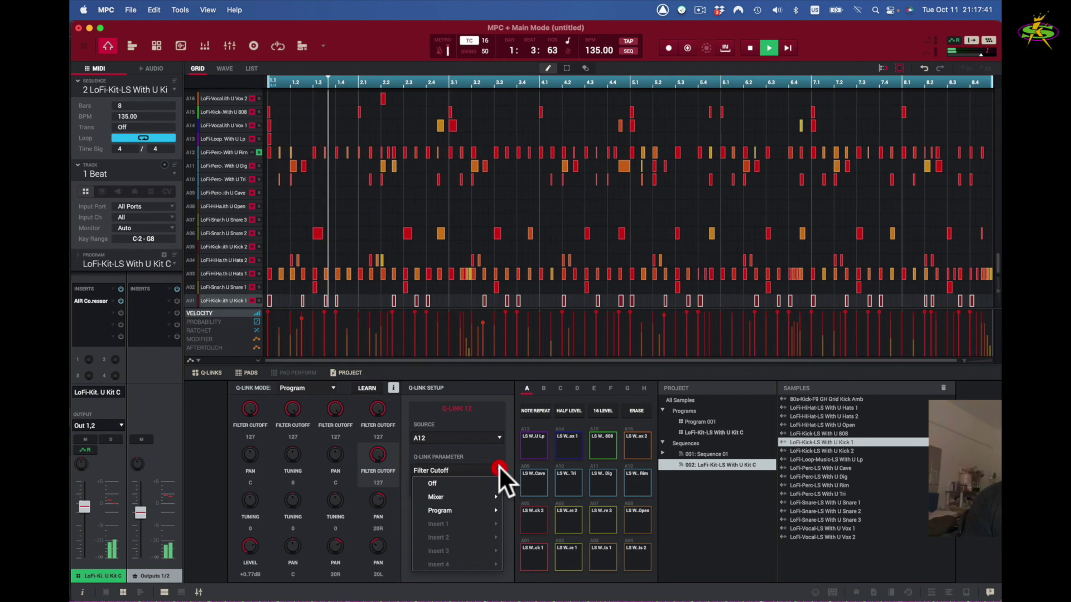
pyautogui.moveTo(494, 510)
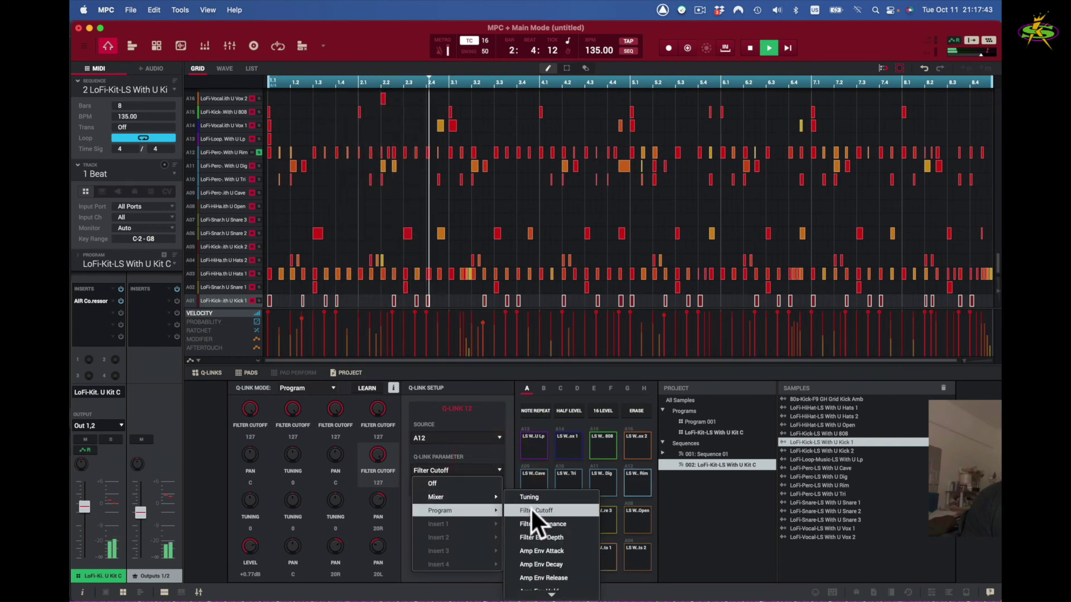
pyautogui.click(564, 563)
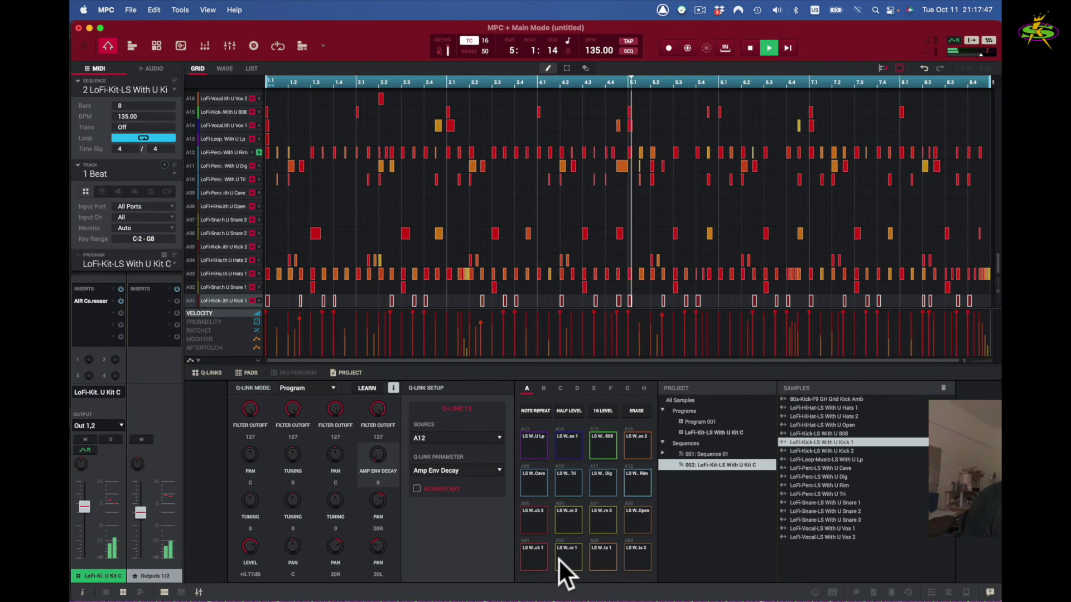
pyautogui.moveTo(377, 455); pyautogui.dragTo(377, 395)
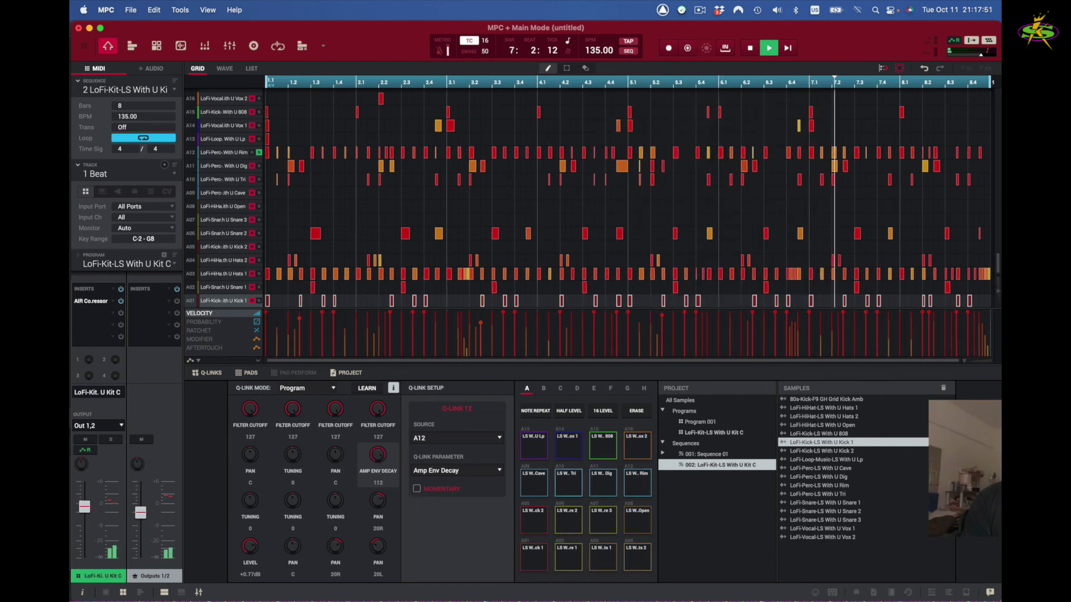
pyautogui.moveTo(378, 395); pyautogui.dragTo(377, 458)
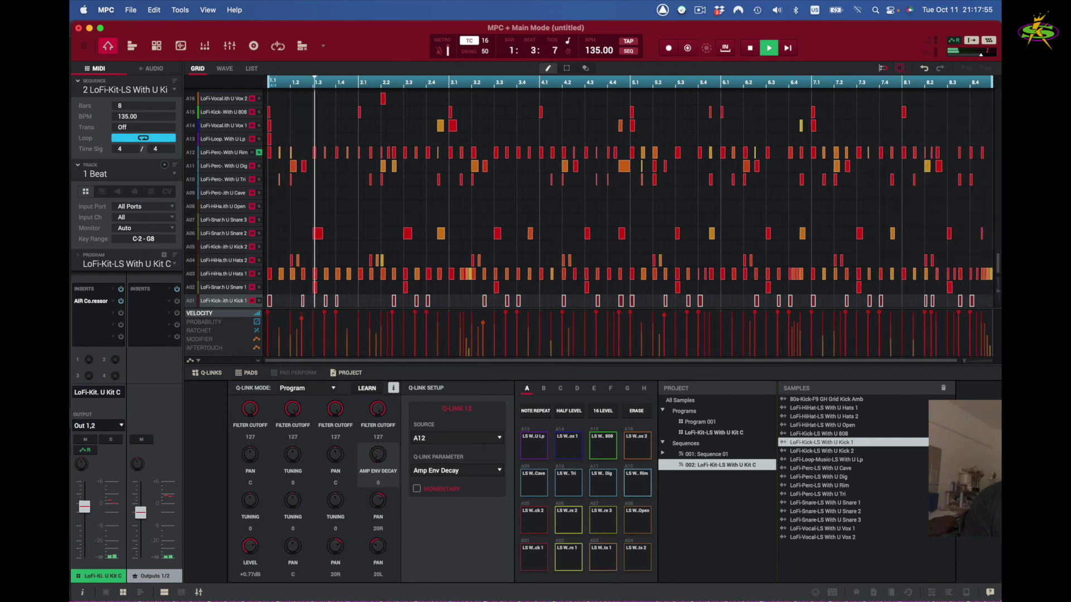
pyautogui.click(377, 458)
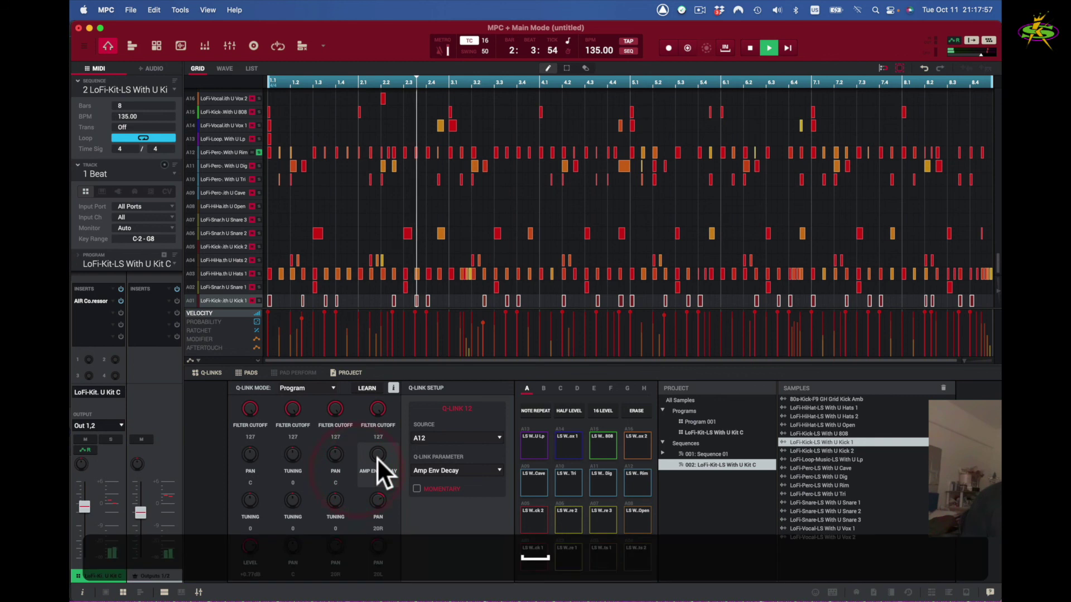
# Stop playback and show Q-Link 12's Mixer parameter options.
pyautogui.press('space')
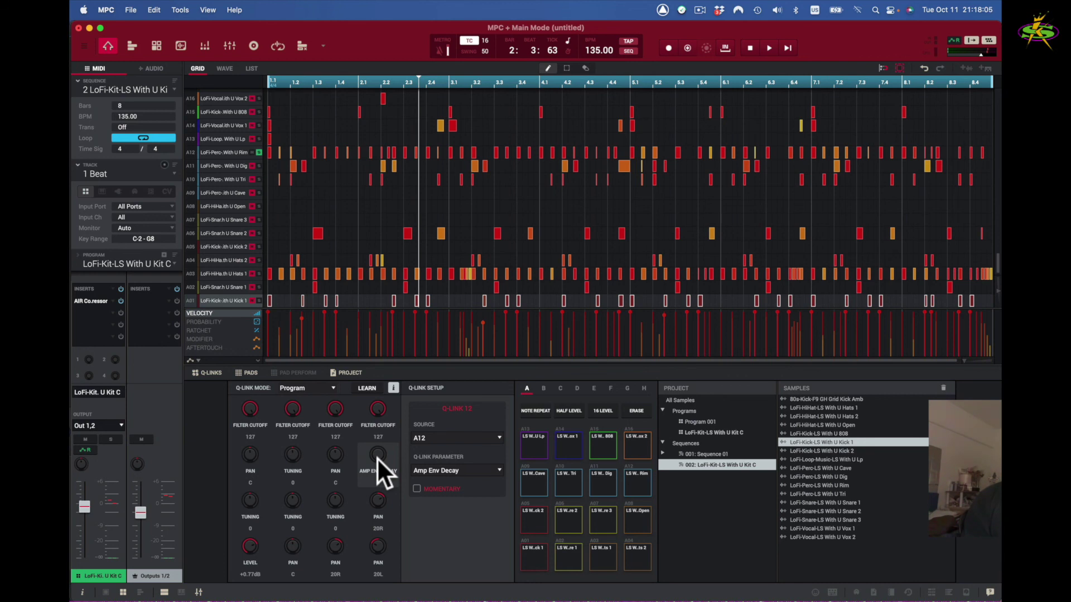
pyautogui.click(497, 469)
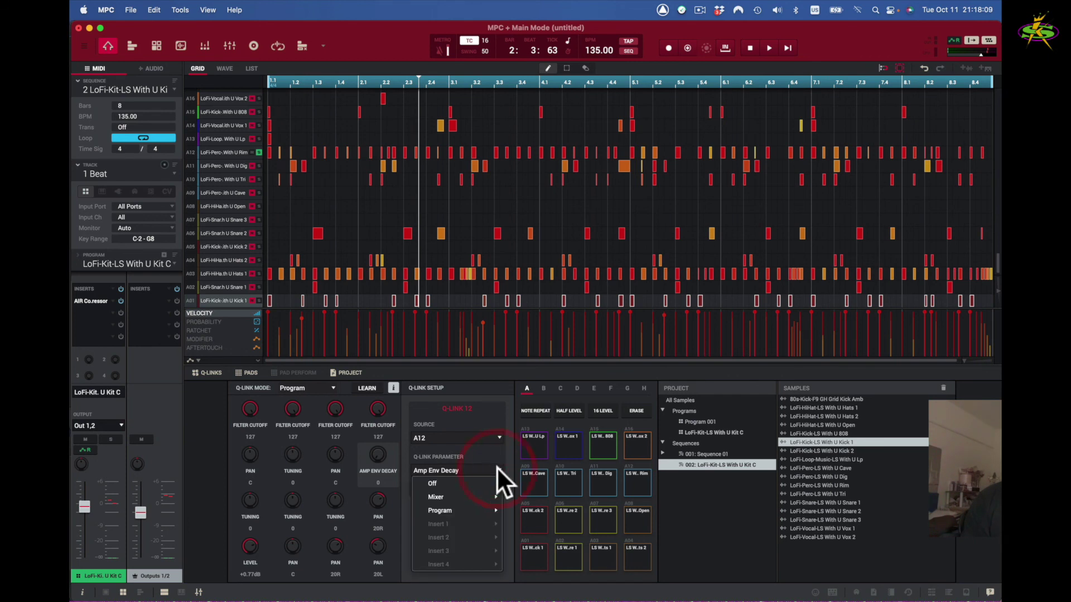
pyautogui.moveTo(479, 494)
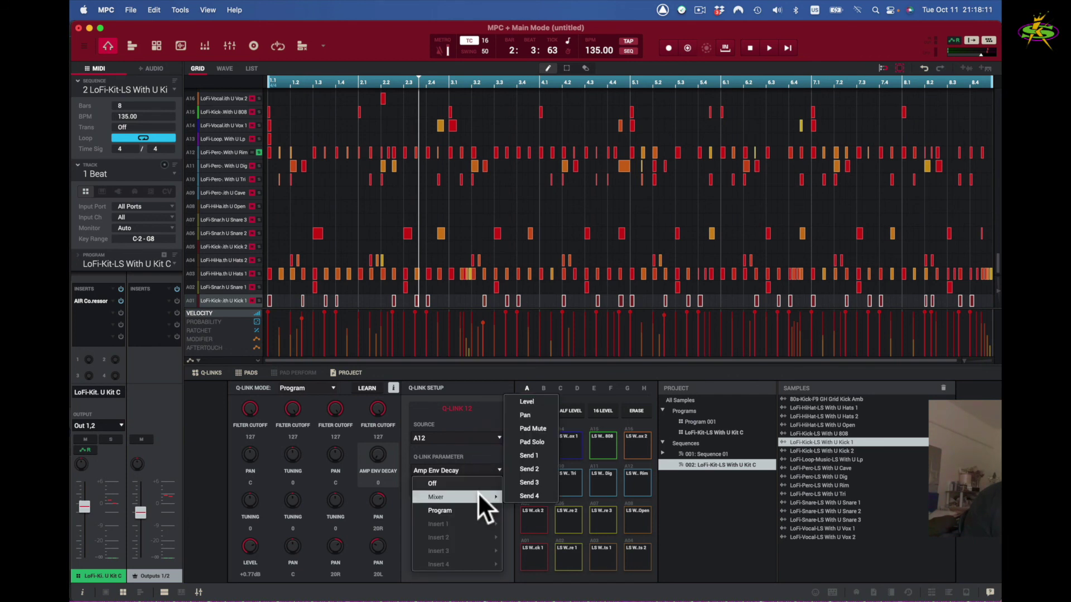